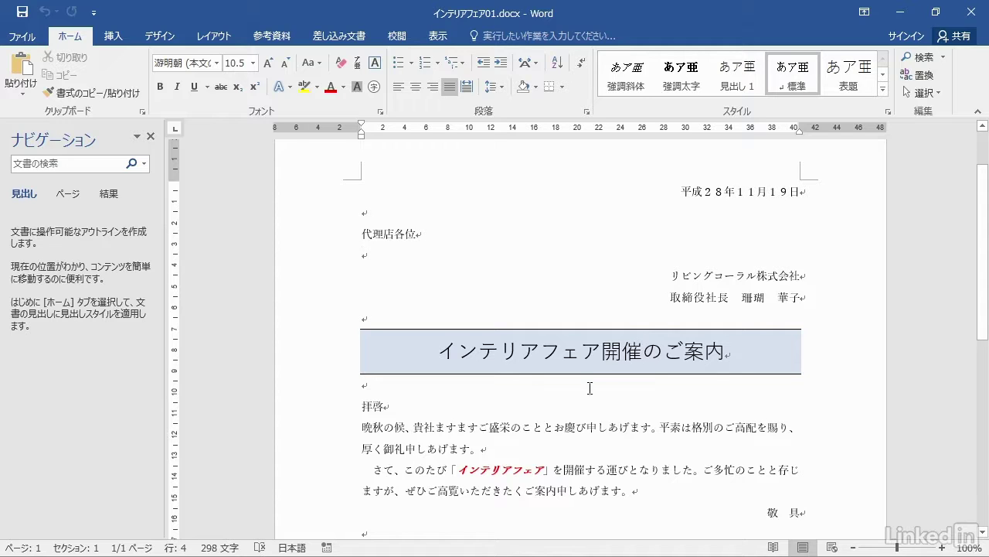
Scroll down through インテリアフェア01.docx to review the invitation letter
{"action": "scroll", "coordinate": [564, 402], "scroll_direction": "down", "scroll_amount": 1}
{"action": "scroll", "coordinate": [564, 402], "scroll_direction": "down", "scroll_amount": 1}
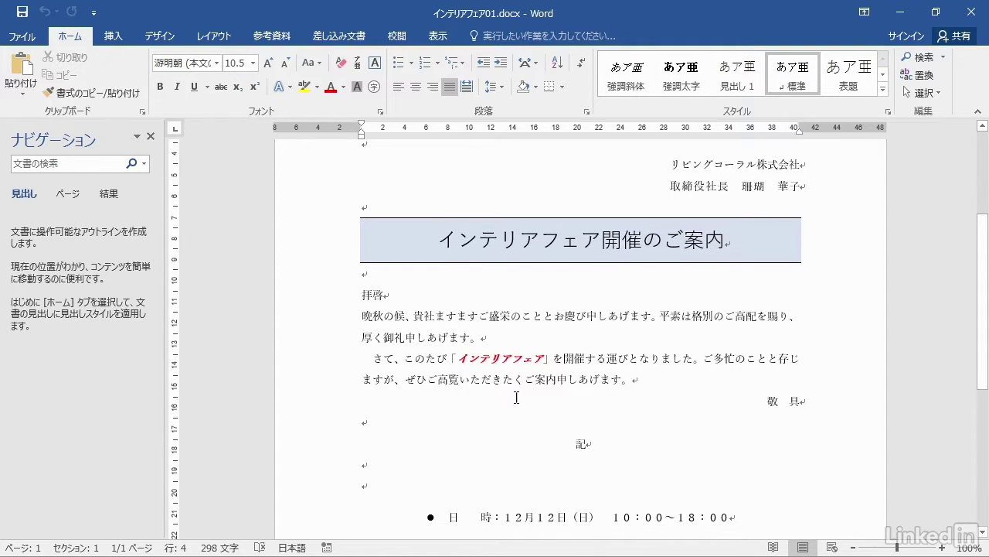
{"action": "scroll", "coordinate": [515, 397], "scroll_direction": "down", "scroll_amount": 2}
{"action": "scroll", "coordinate": [516, 397], "scroll_direction": "down", "scroll_amount": 1}
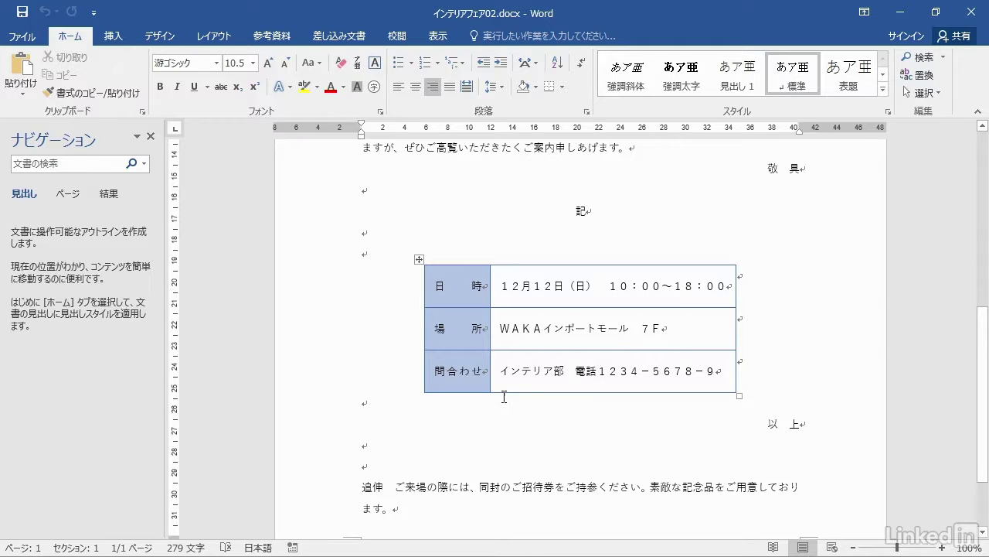
Open インテリアガイド.docx with the Navigation pane listing its headings
{"action": "mouse_move", "coordinate": [423, 330]}
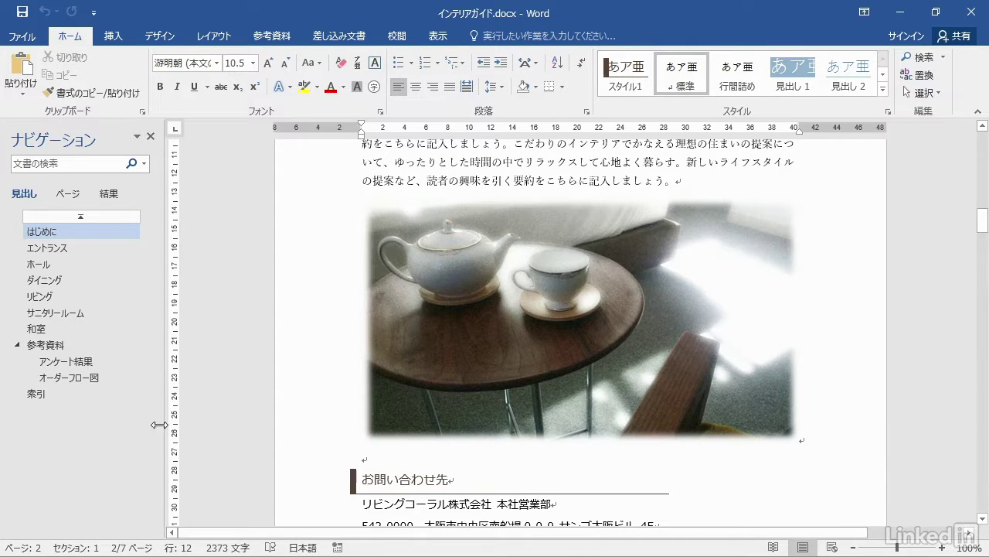
Jump to the アンケート結果 section and scroll down to the オーダーフロー図 diagram
{"action": "left_click", "coordinate": [94, 361]}
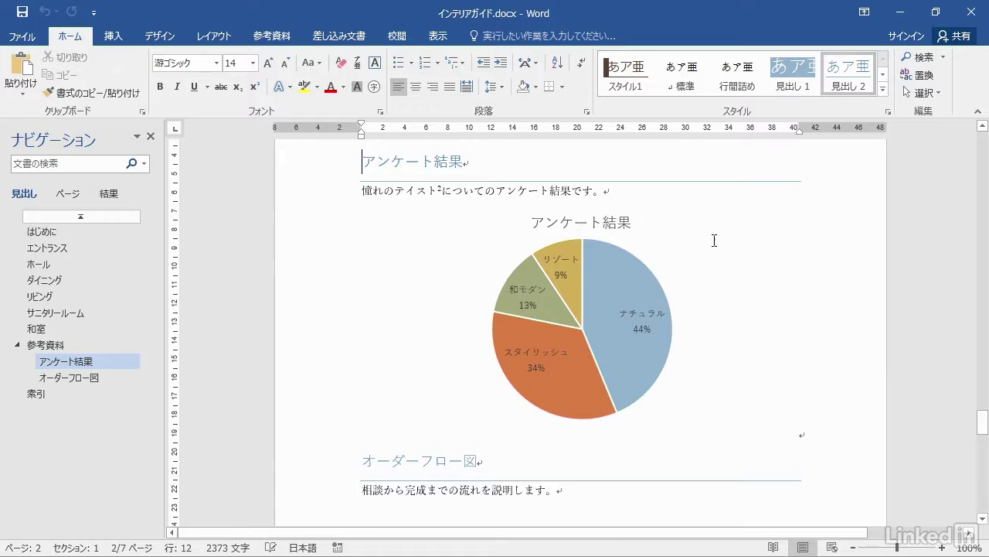
{"action": "scroll", "coordinate": [412, 369], "scroll_direction": "down", "scroll_amount": 4}
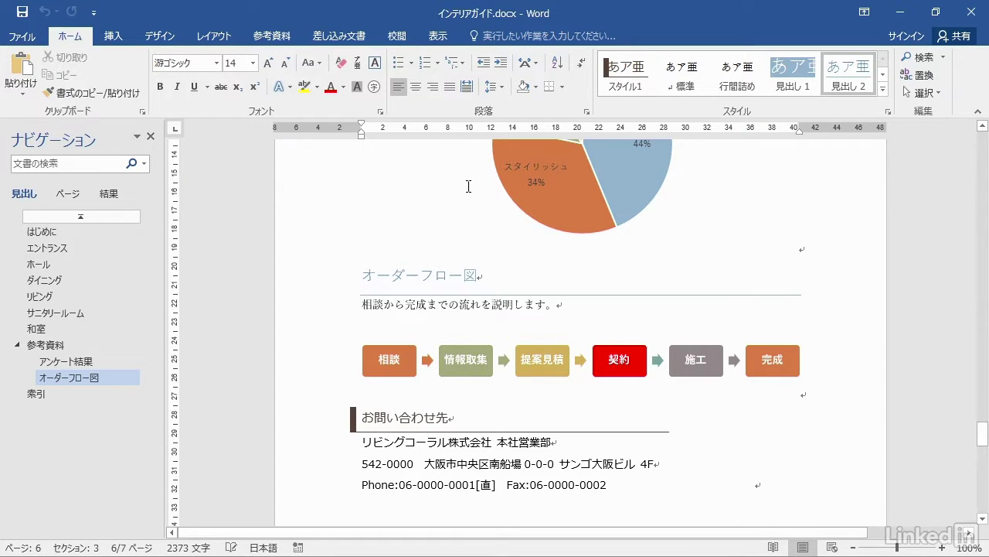
Glance at the View tab, then visit the はじめに, エントランス, ホール and ダイニング sections
{"action": "left_click", "coordinate": [439, 36]}
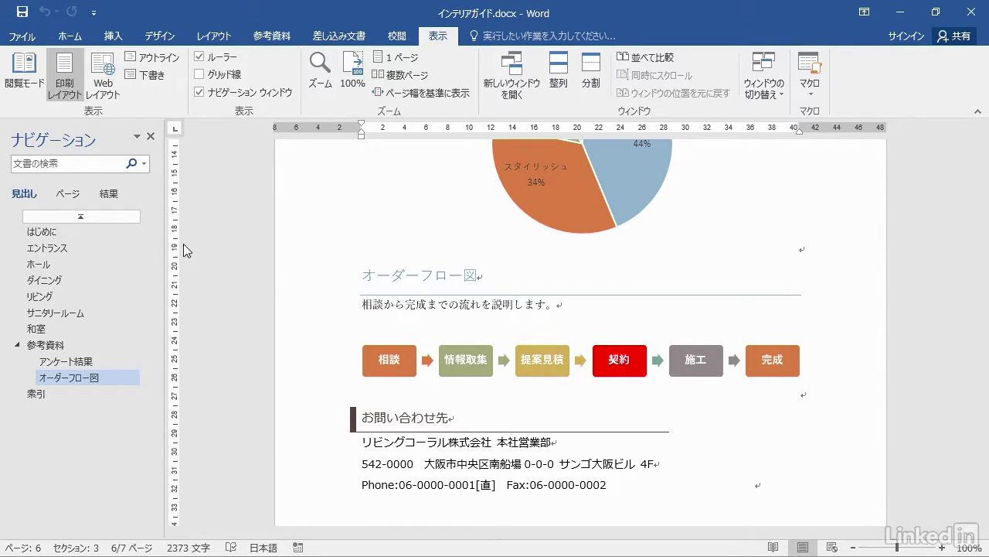
{"action": "left_click", "coordinate": [84, 42]}
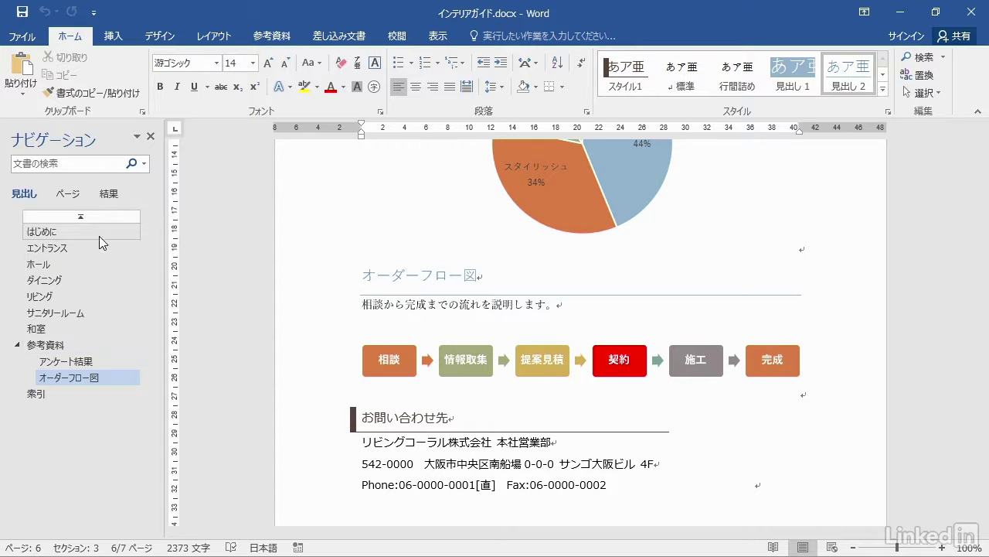
{"action": "left_click", "coordinate": [75, 234]}
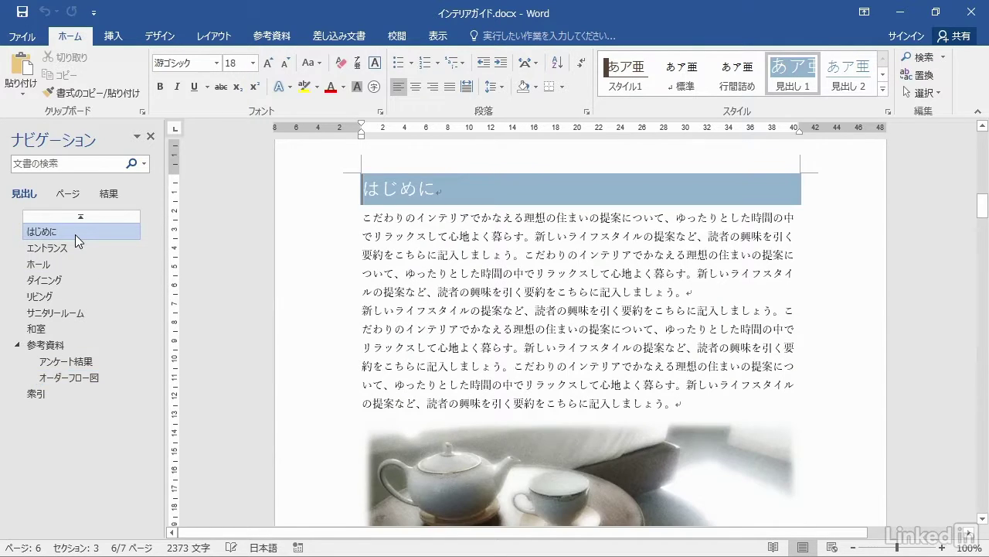
{"action": "left_click", "coordinate": [65, 246]}
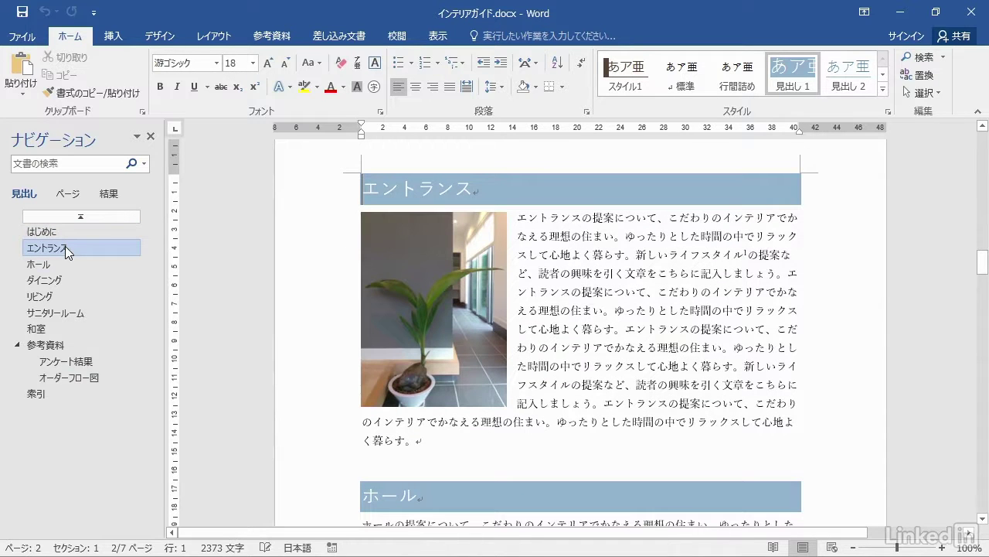
{"action": "left_click", "coordinate": [62, 266]}
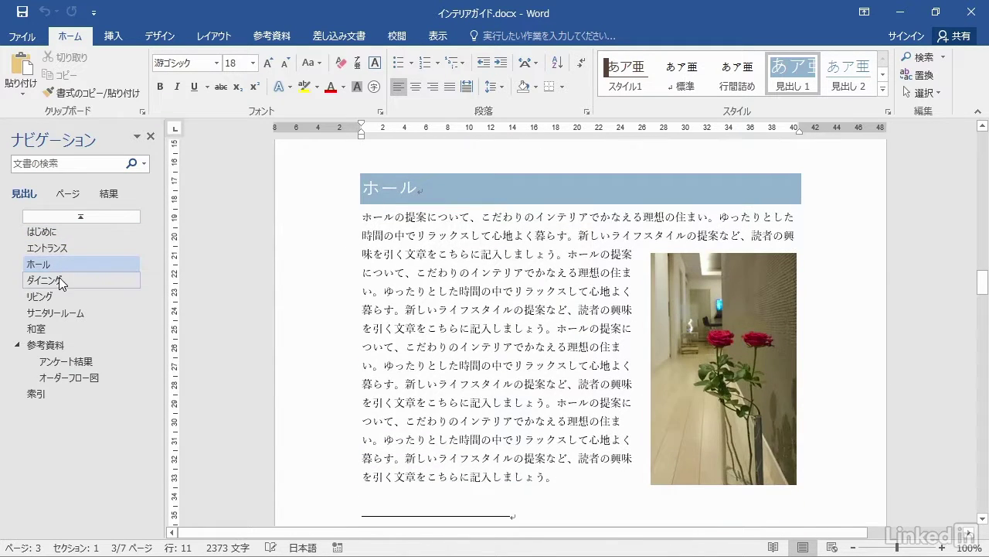
{"action": "left_click", "coordinate": [57, 279]}
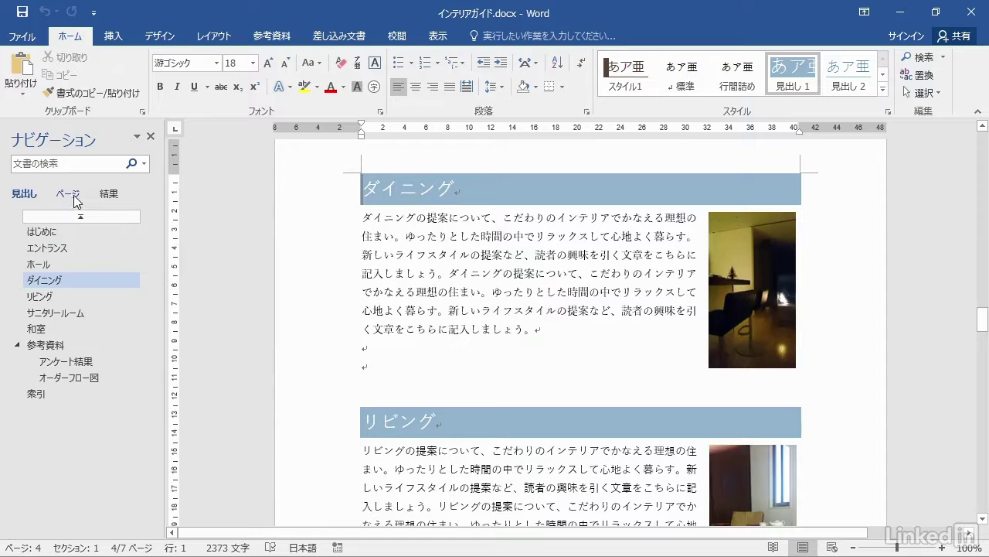
Show page thumbnails, jump to pages 2 and 3, and view the break between them
{"action": "left_click", "coordinate": [75, 194]}
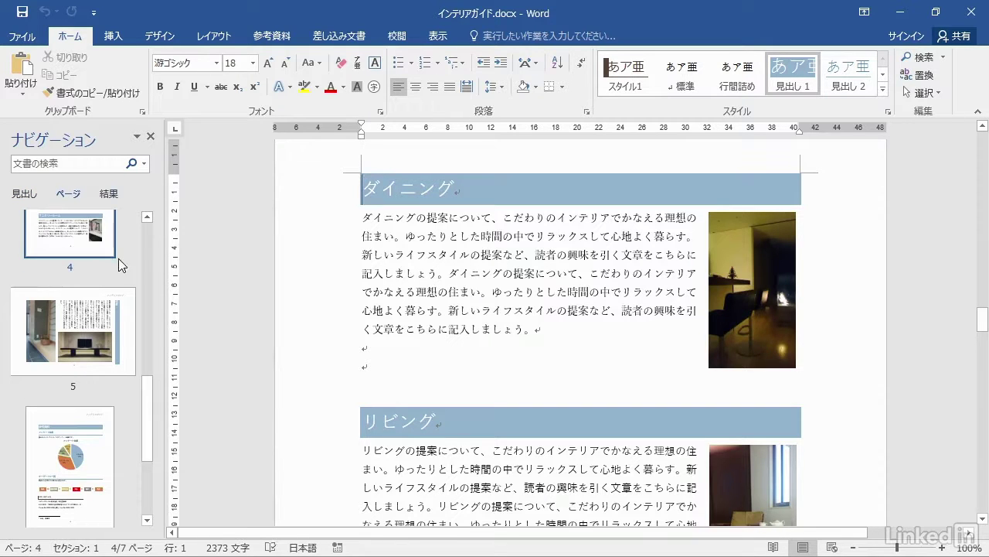
{"action": "left_click_drag", "start_coordinate": [145, 398], "coordinate": [151, 284]}
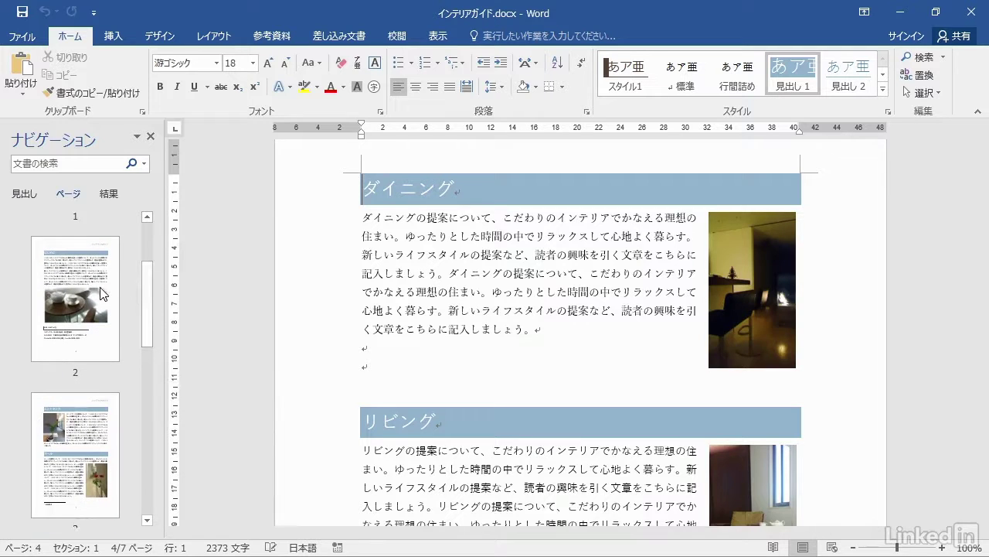
{"action": "left_click", "coordinate": [93, 288]}
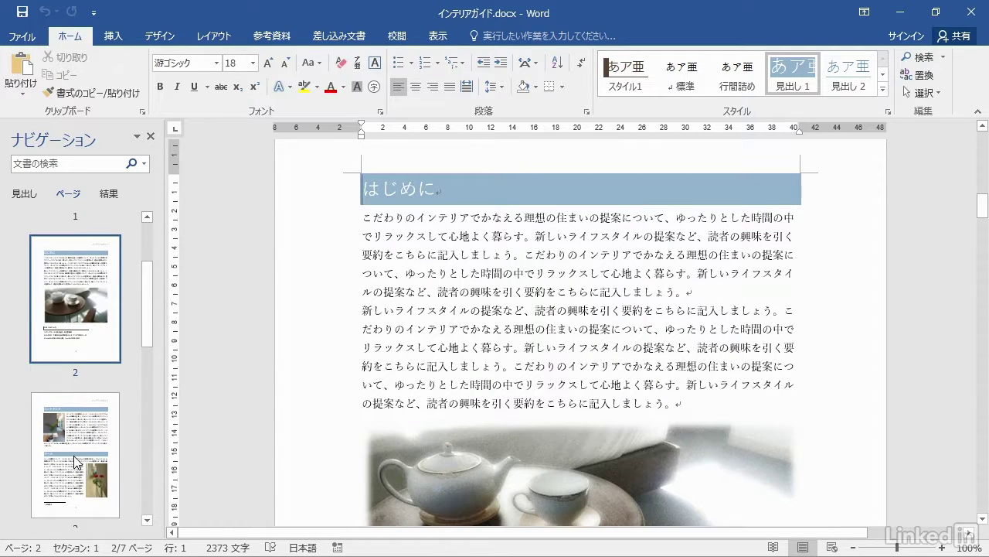
{"action": "left_click", "coordinate": [74, 455]}
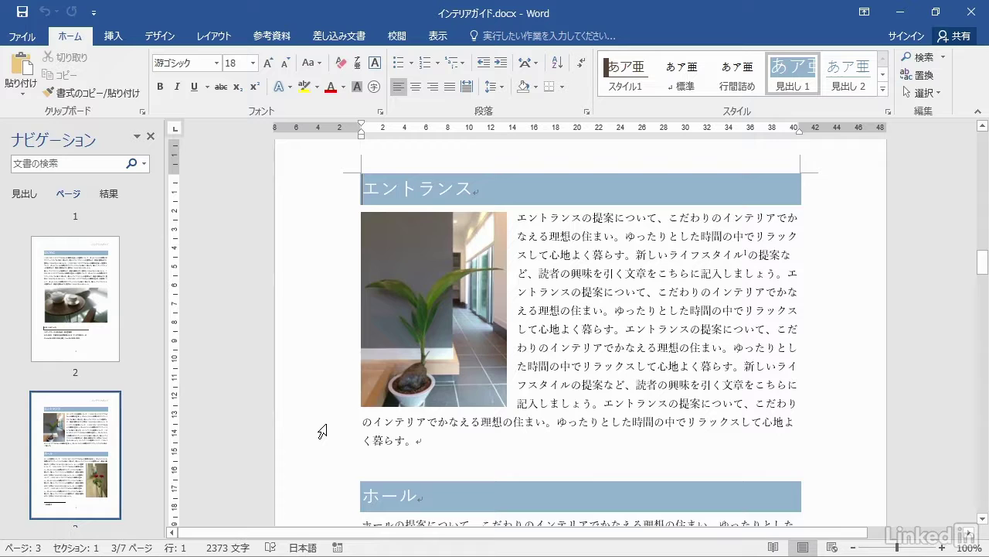
{"action": "scroll", "coordinate": [323, 431], "scroll_direction": "up", "scroll_amount": 5}
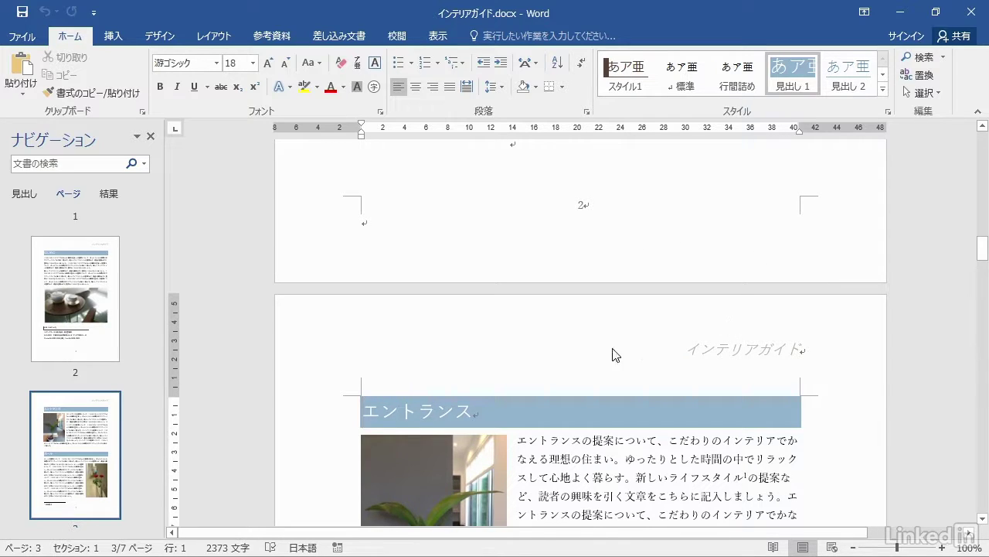
Return to the heading list and visit the contents page, the 索引 index, then はじめに
{"action": "left_click", "coordinate": [24, 195]}
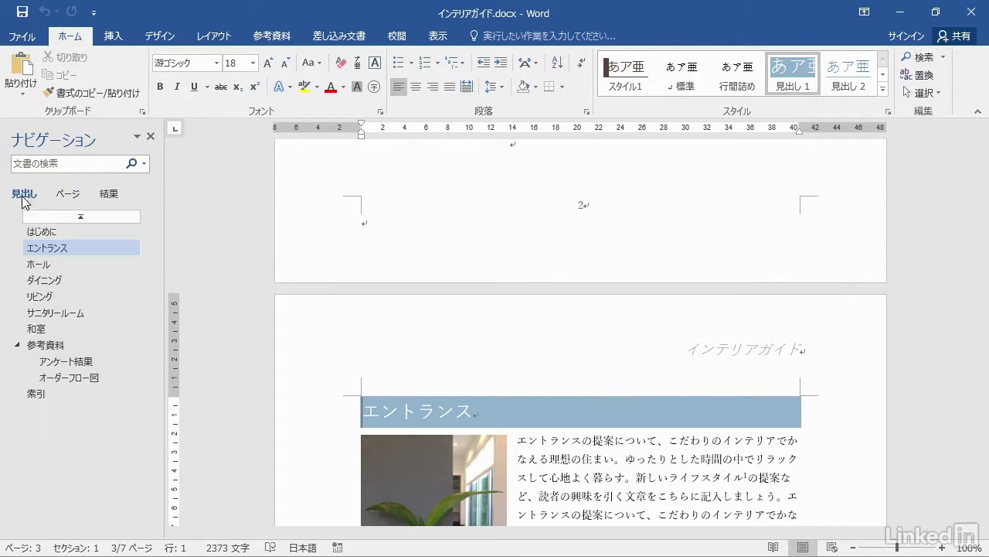
{"action": "left_click", "coordinate": [80, 216]}
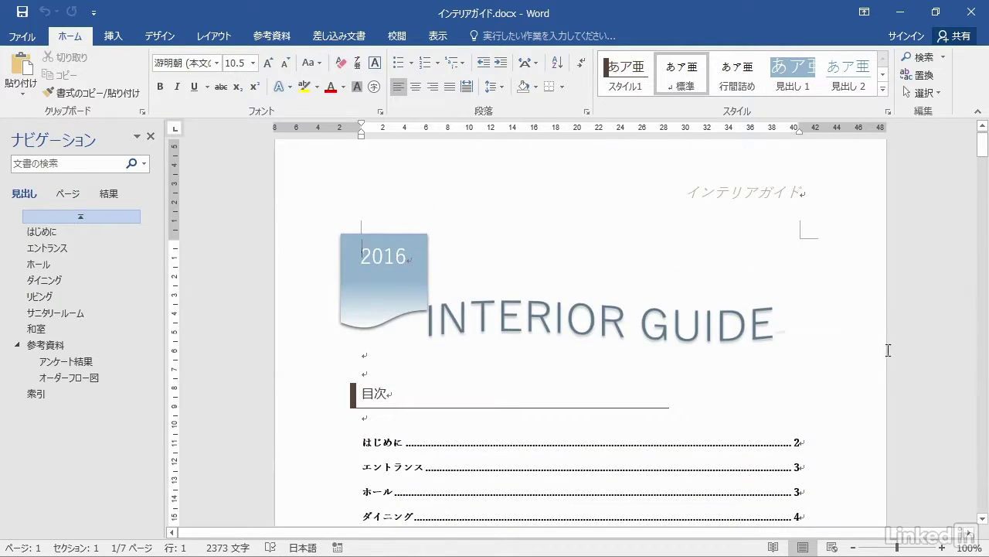
{"action": "scroll", "coordinate": [830, 349], "scroll_direction": "down", "scroll_amount": 5}
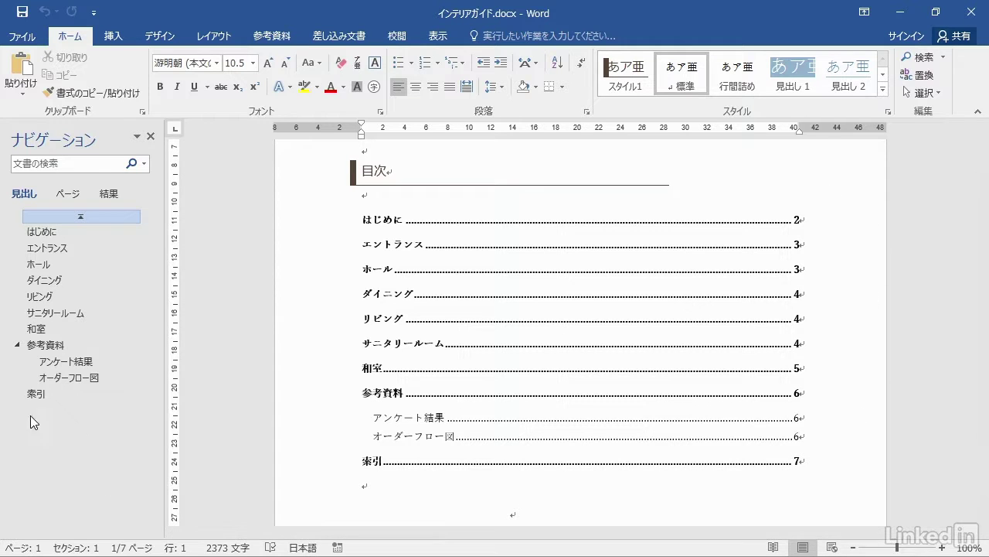
{"action": "left_click", "coordinate": [37, 395]}
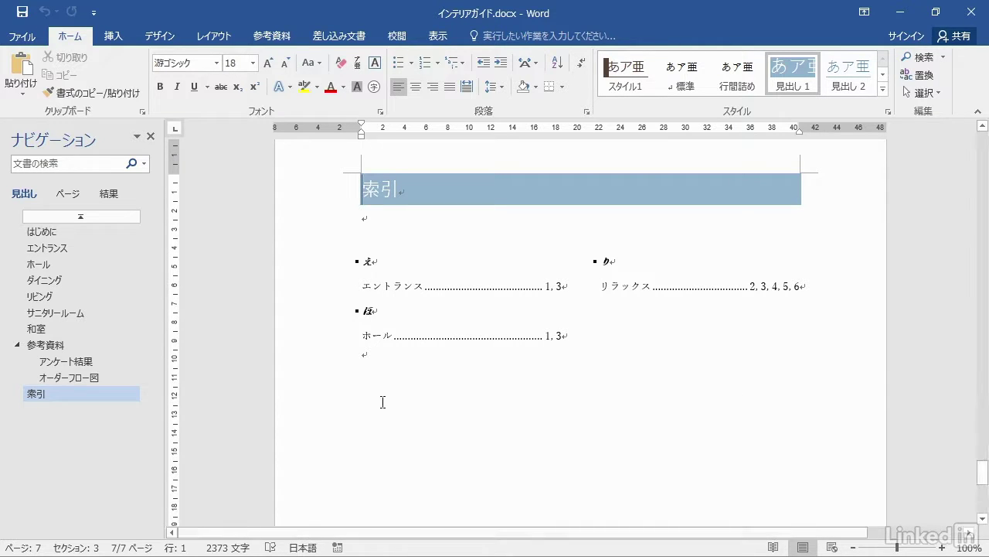
{"action": "left_click", "coordinate": [93, 234]}
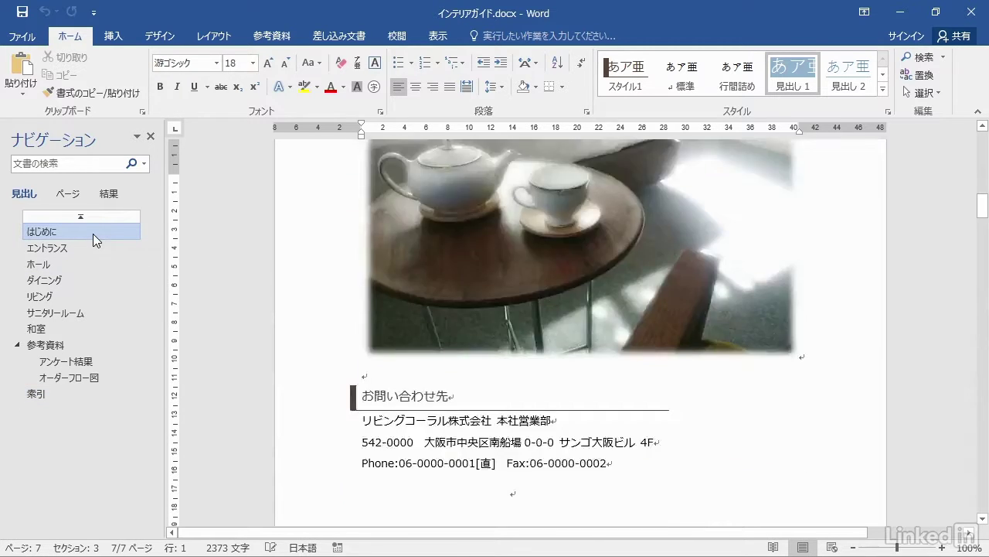